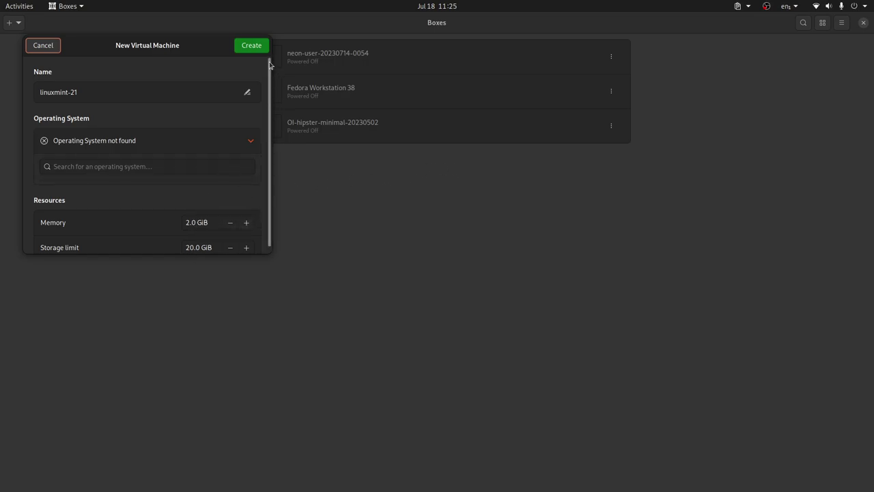
Create the linuxmint-21 VM with 2.0 GiB memory and a 20.0 GiB storage limit
click(252, 46)
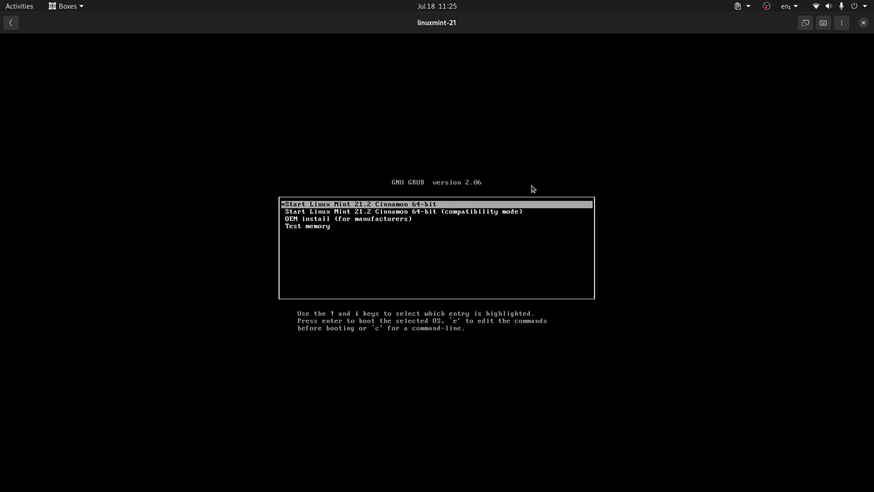
Boot the 'Start Linux Mint 21.2 Cinnamon 64-bit' entry and capture input in the VM console
key(Return)
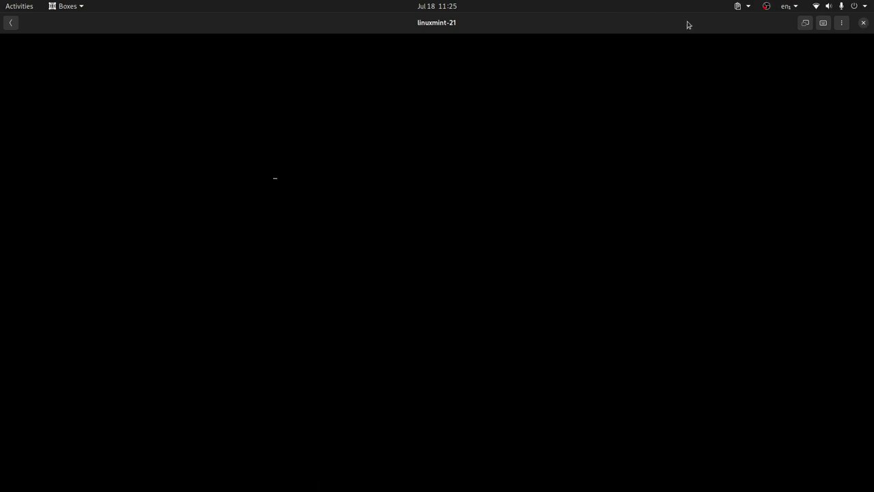
click(642, 170)
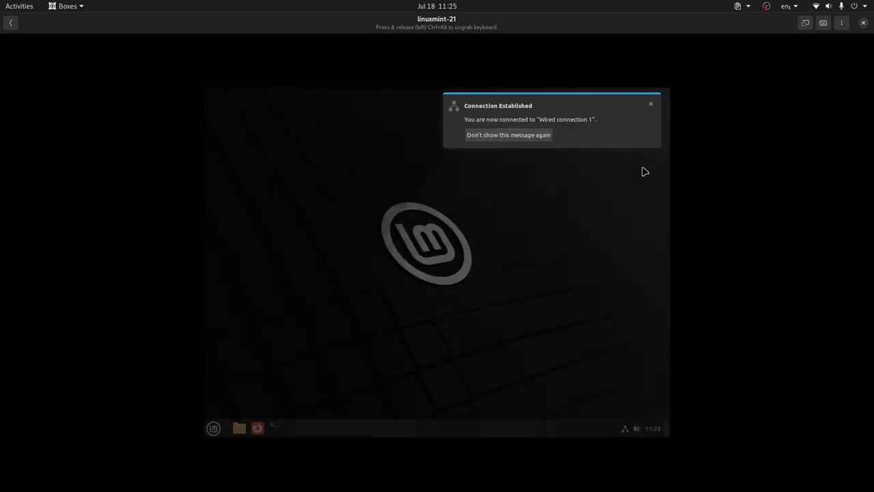
Dismiss the network notice, try and clear a Mint menu search, then launch Install Linux Mint
click(651, 107)
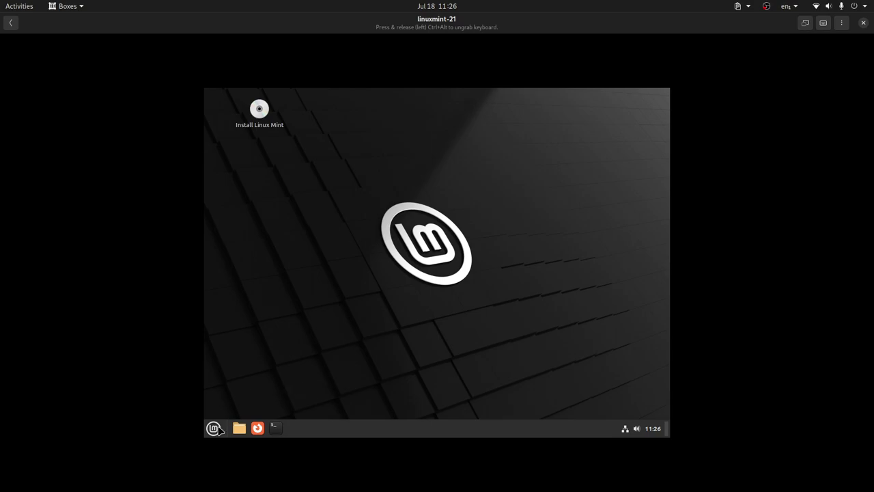
click(218, 429)
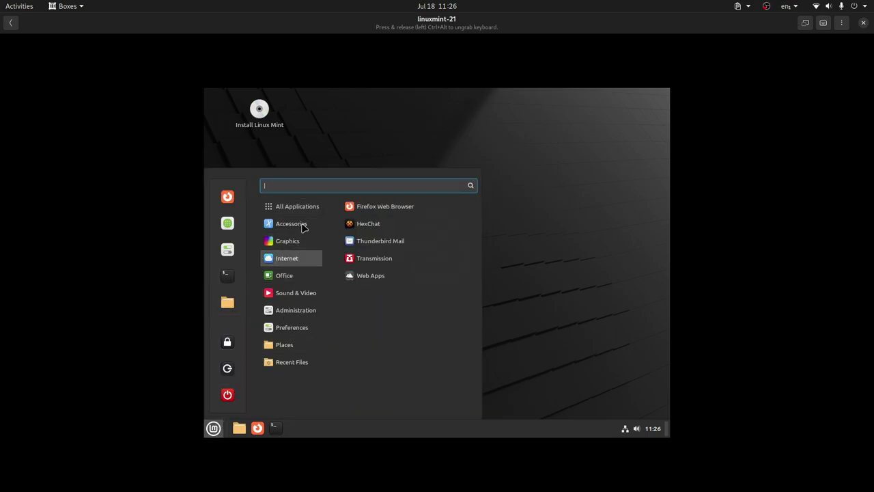
text(diwsl)
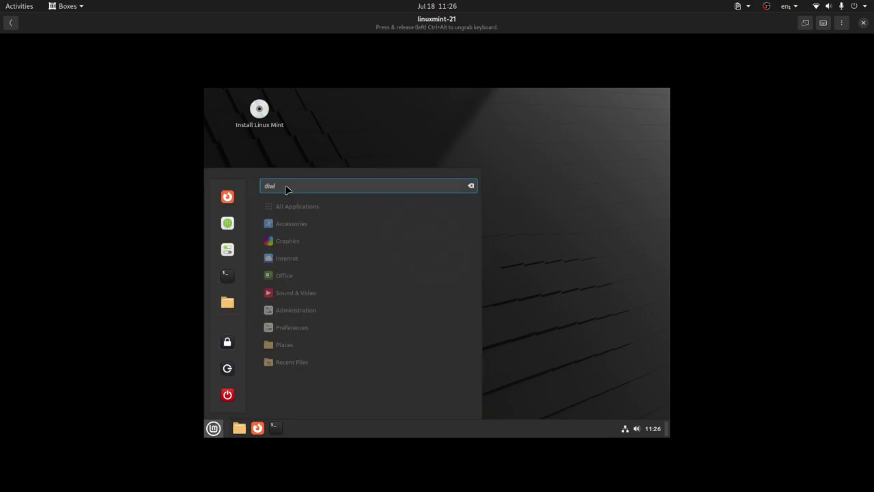
key(BackSpace)
text(s)
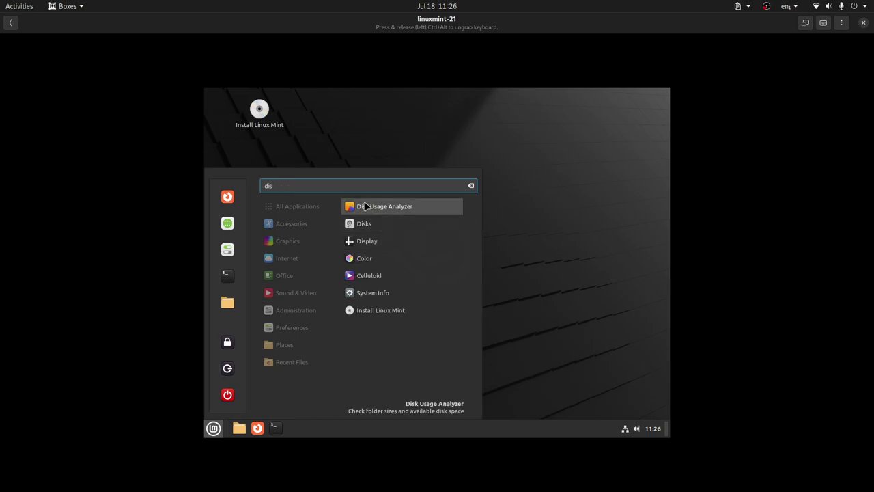
click(471, 185)
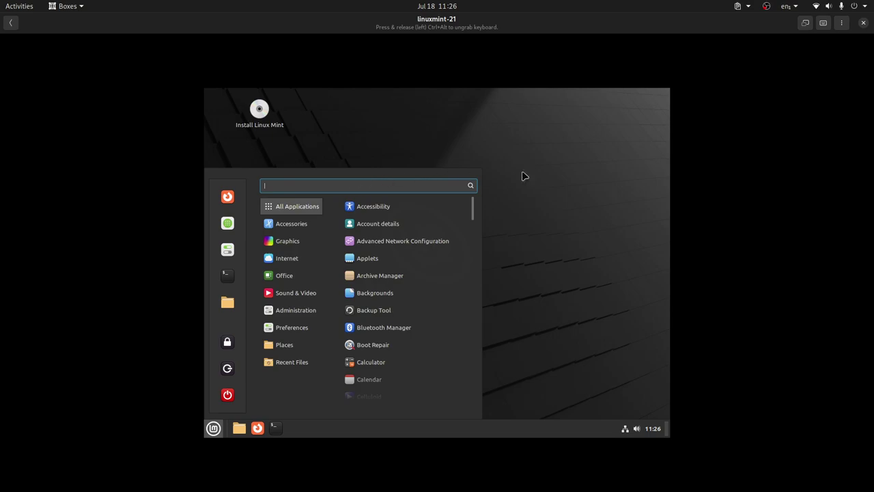
click(517, 177)
double_click(258, 128)
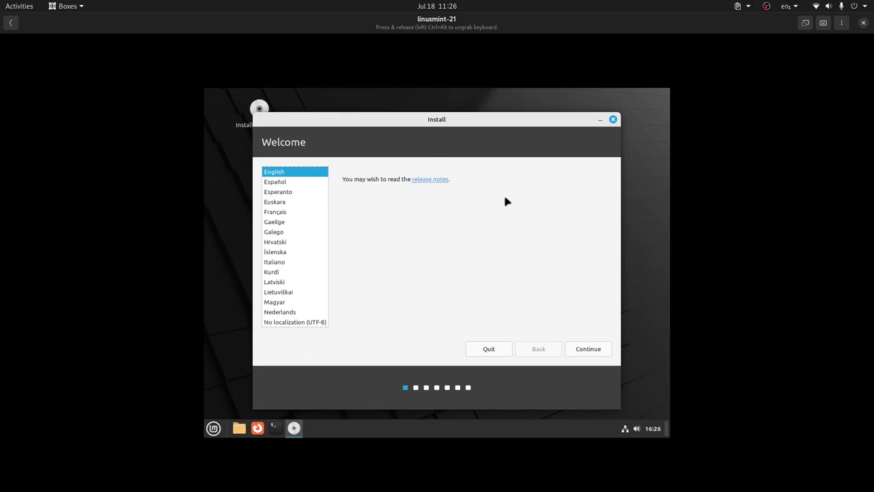
Accept English and the English (US) keyboard, and choose to install multimedia codecs
click(582, 351)
click(586, 350)
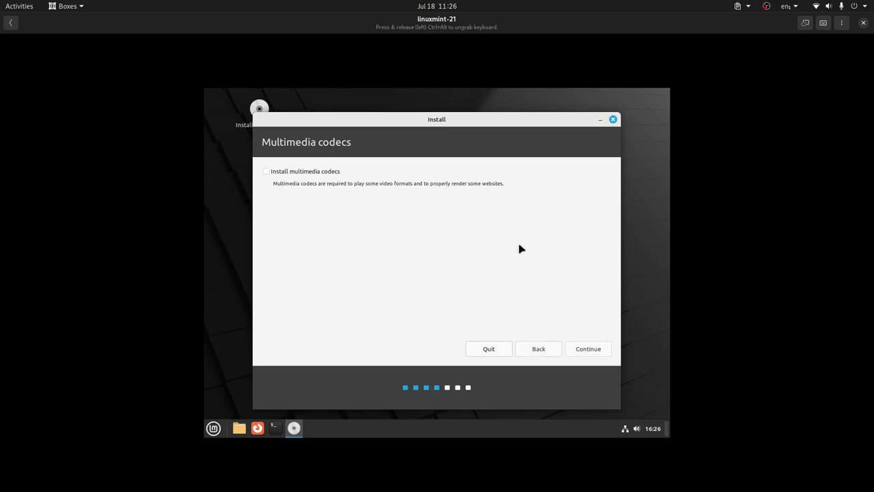
click(304, 173)
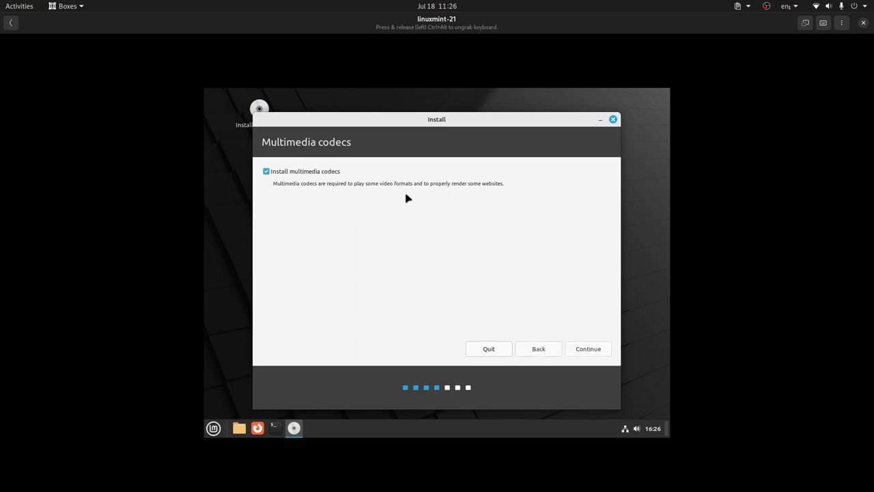
click(585, 350)
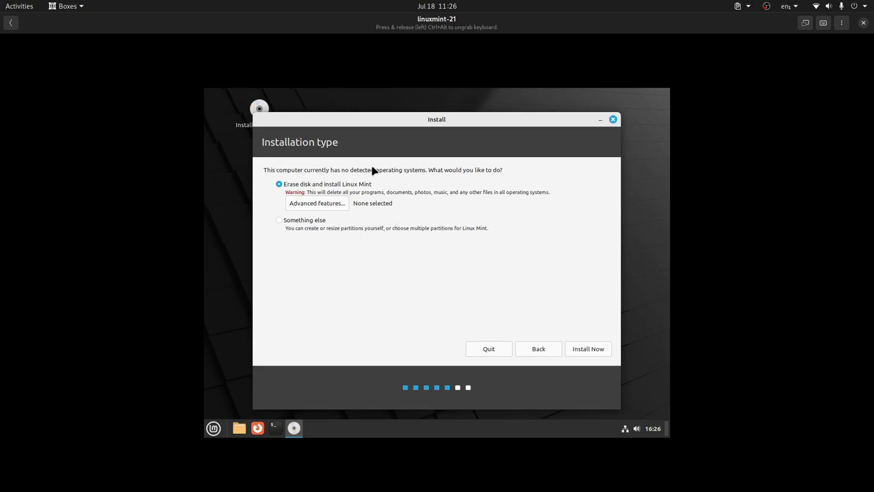
click(287, 227)
click(584, 349)
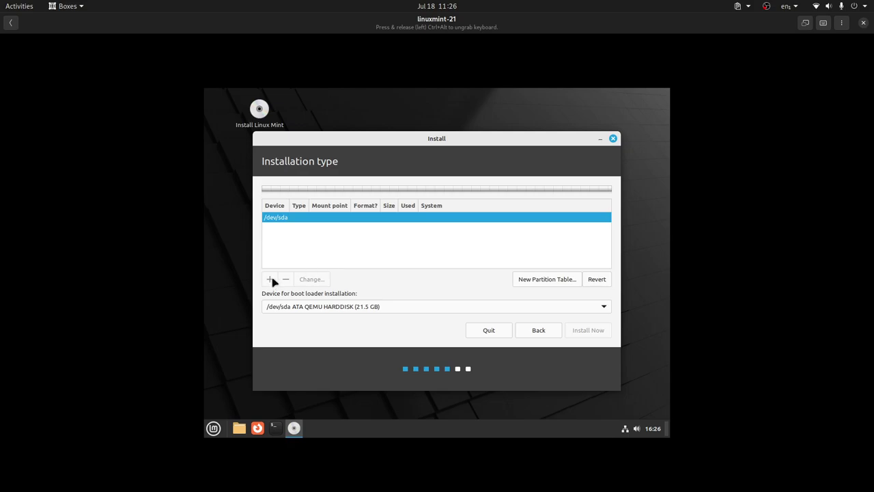
click(549, 282)
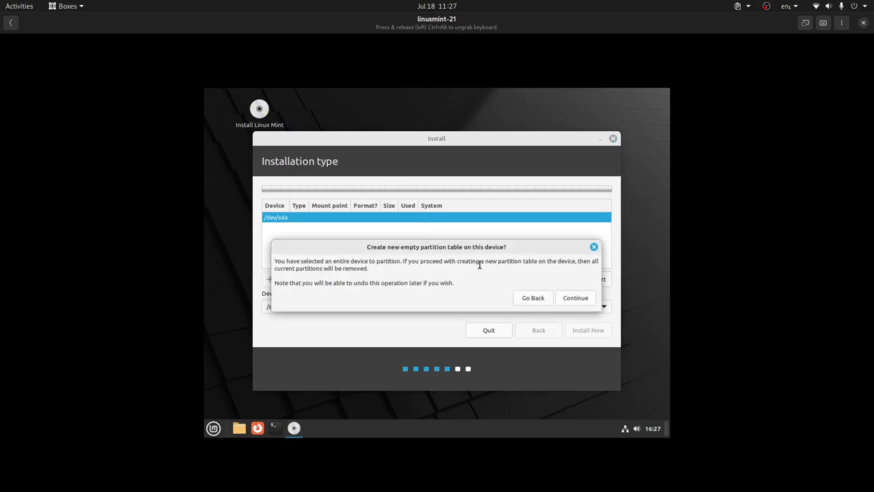
click(567, 296)
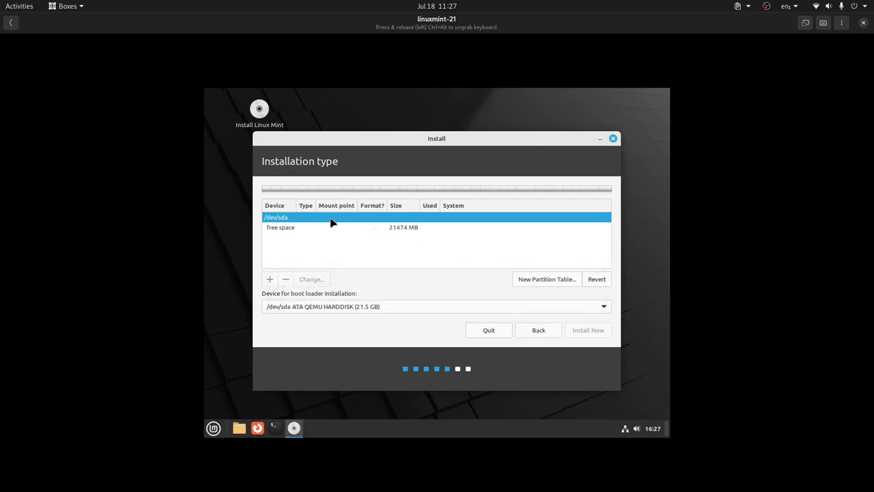
click(298, 231)
click(270, 280)
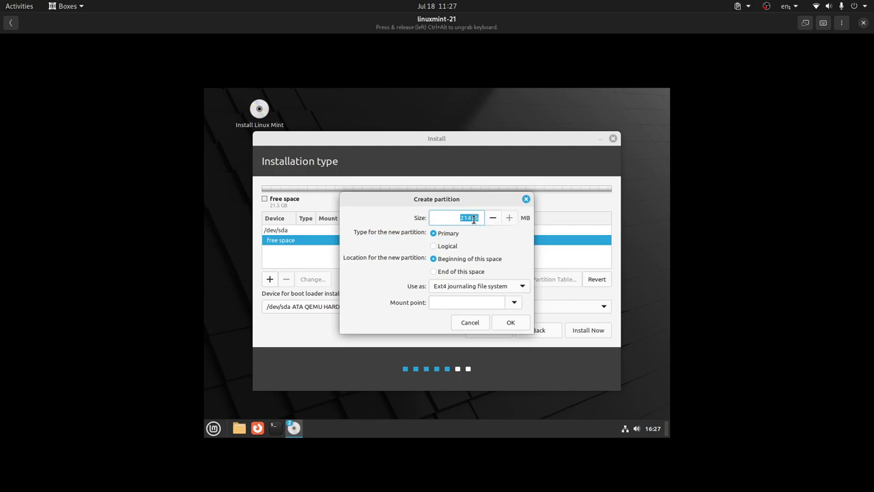
click(480, 287)
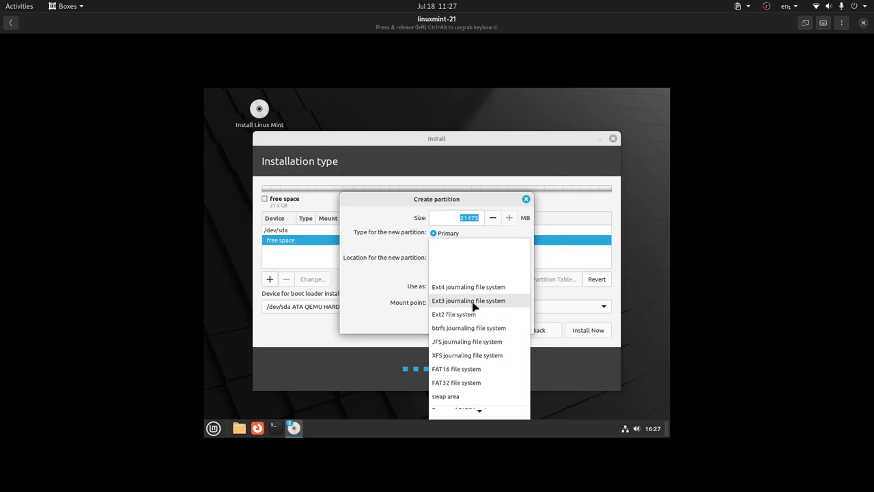
scroll(481, 340, down, 3)
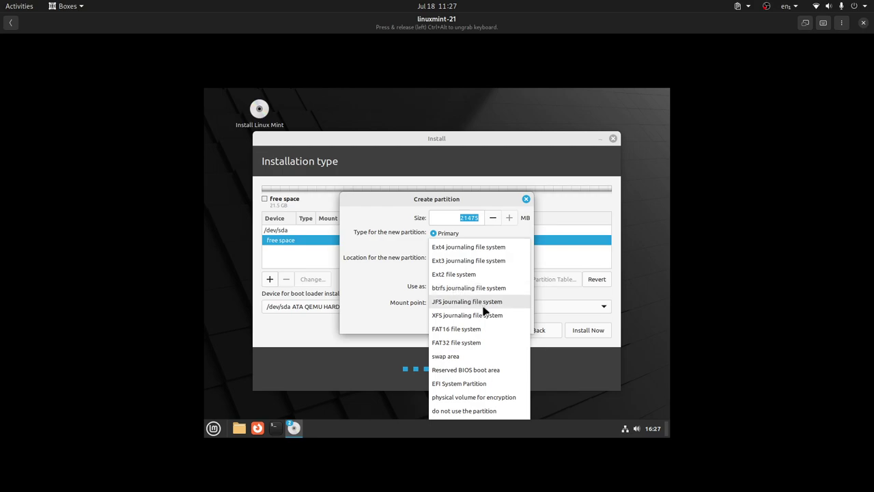
click(485, 202)
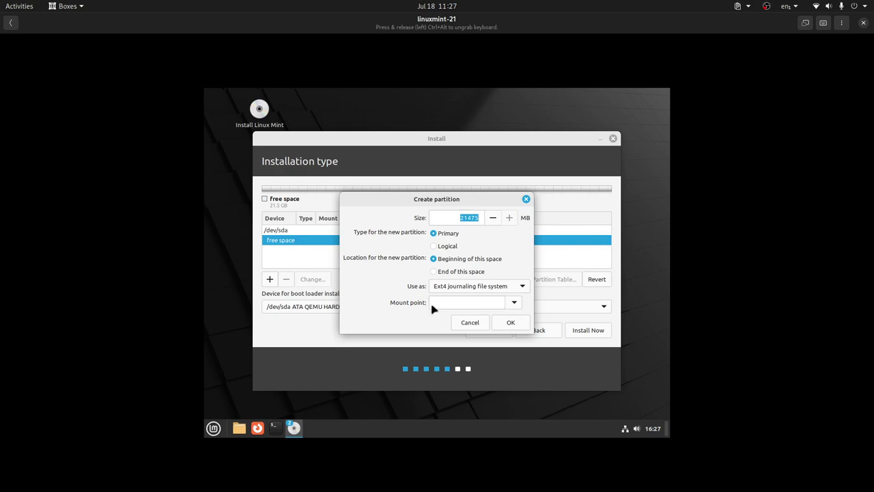
click(514, 305)
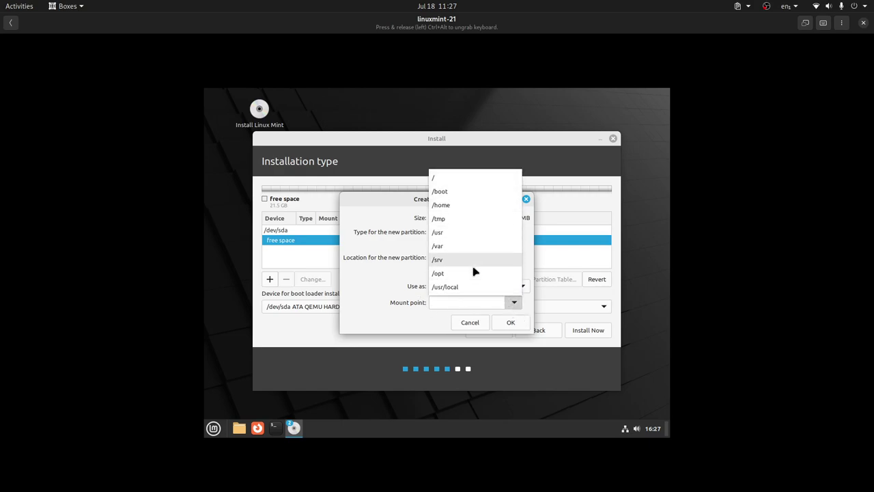
click(359, 209)
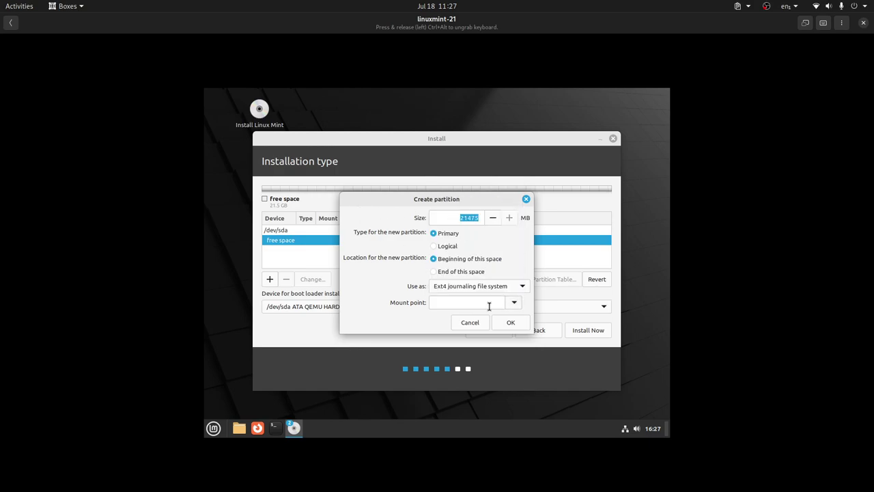
click(471, 323)
click(534, 333)
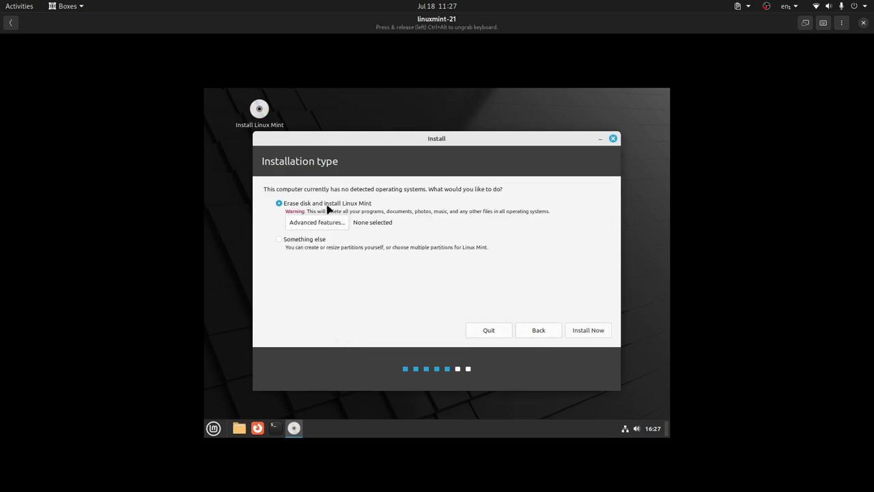
Enable LVM in Advanced features for the erase-disk layout and start Install Now
click(324, 225)
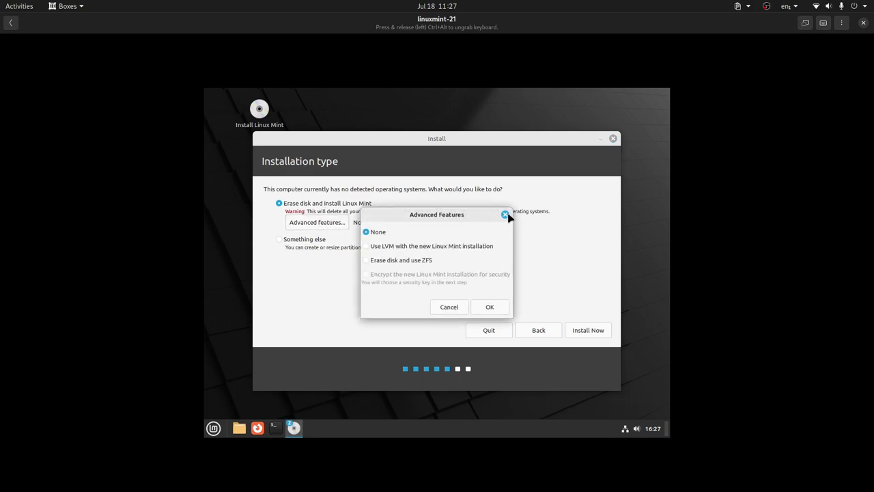
click(372, 250)
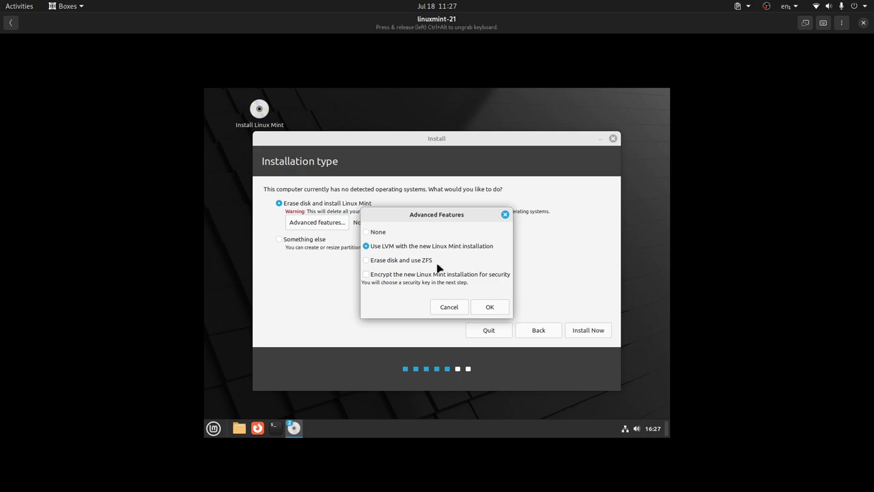
click(498, 306)
click(586, 330)
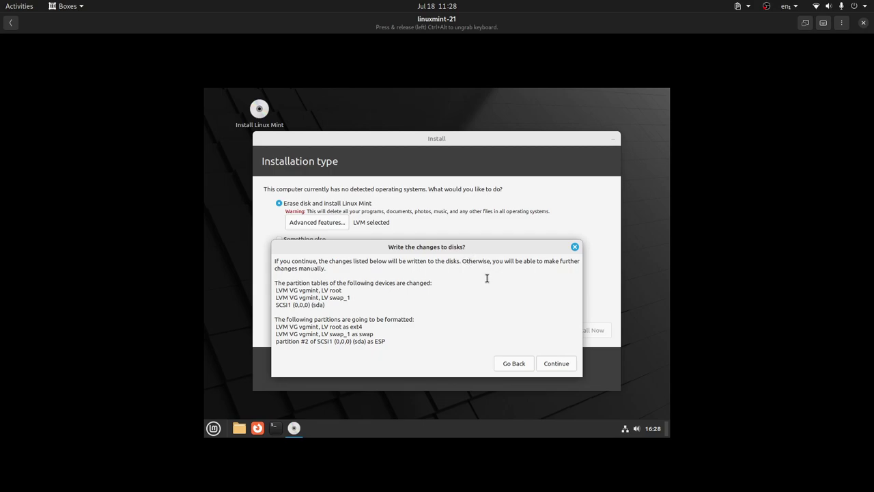
Confirm the disk changes, accept Guayaquil as the location, and enter your name
click(562, 364)
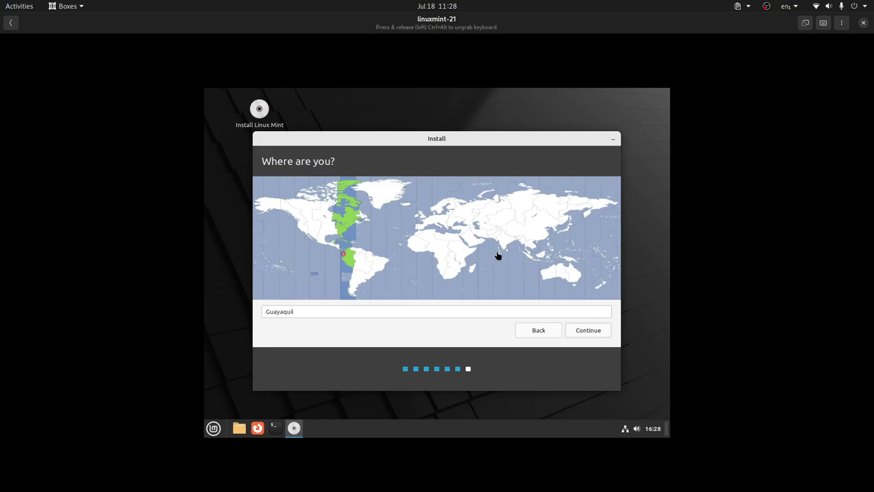
click(589, 331)
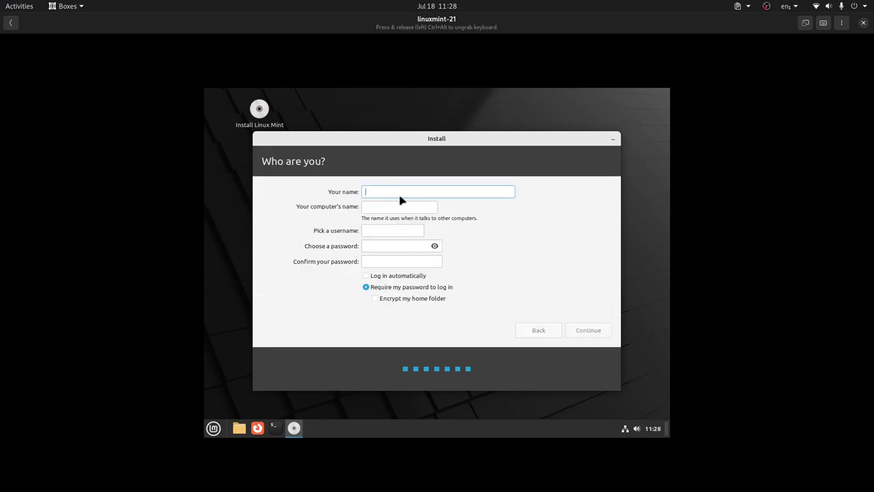
text(LibreByte)
Set the computer name to mint1
key(Tab)
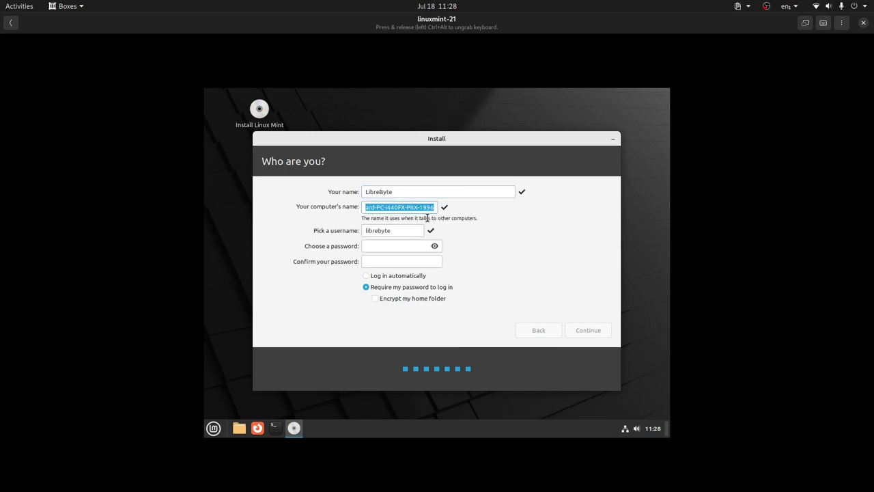
key(BackSpace)
text(mint-)
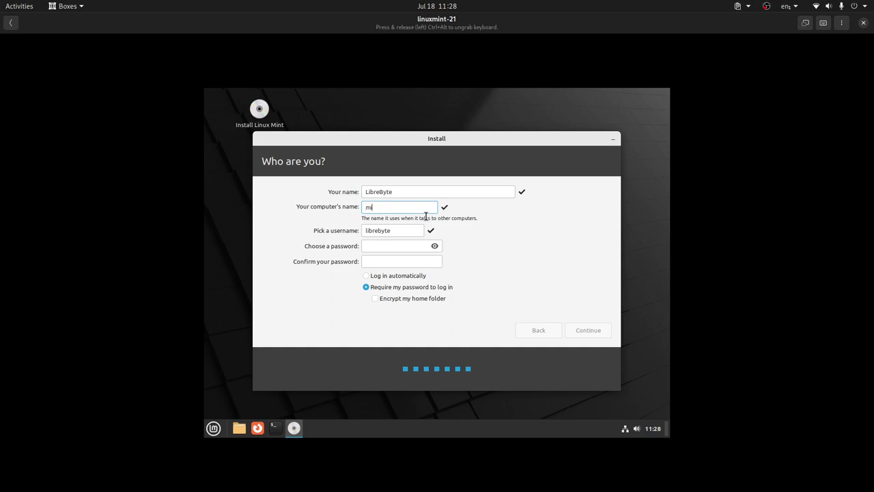
key(BackSpace)
key(BackSpace)
key(BackSpace)
text(nt`)
click(404, 230)
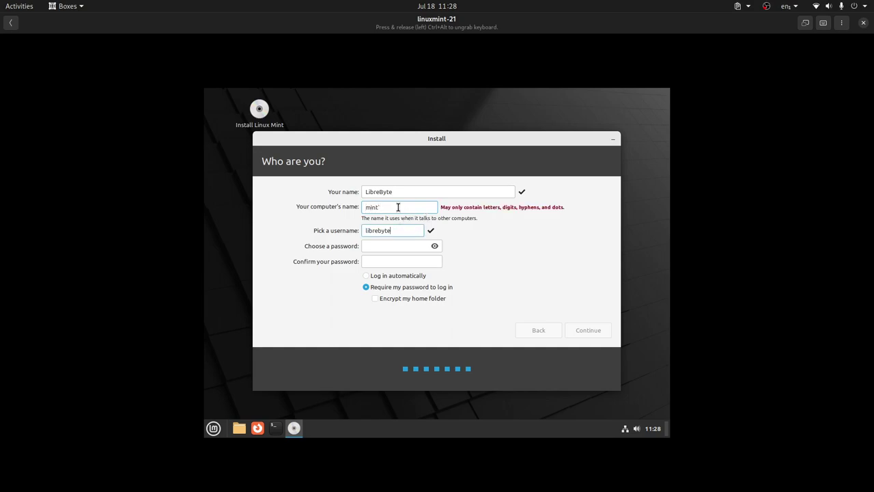
click(425, 206)
key(BackSpace)
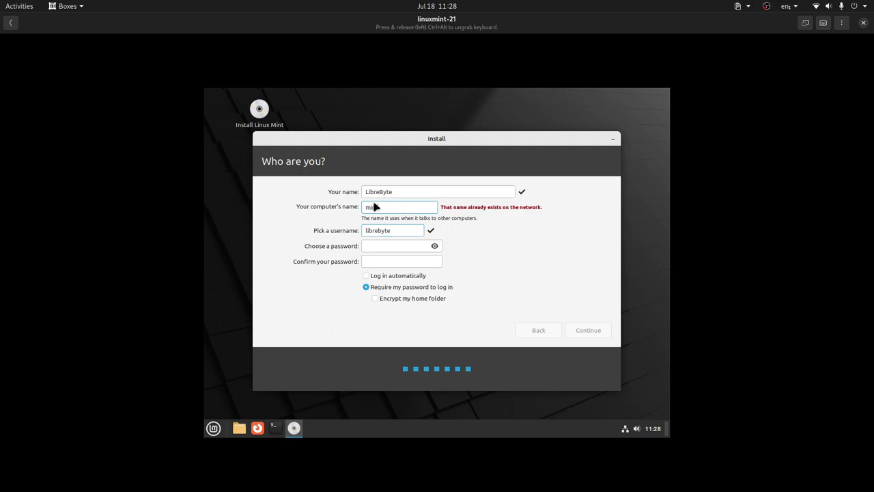
text(1)
Enter and confirm the account password, then continue the installation
click(389, 245)
text(123)
click(393, 264)
text(123)
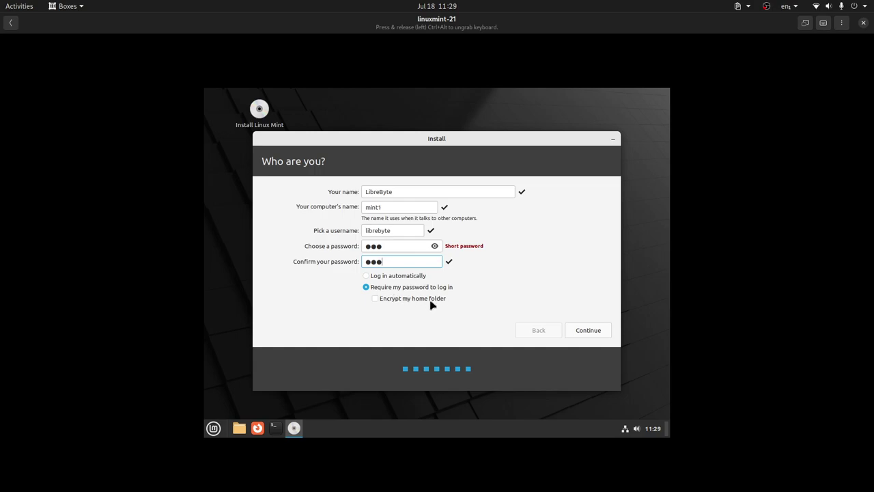
click(584, 331)
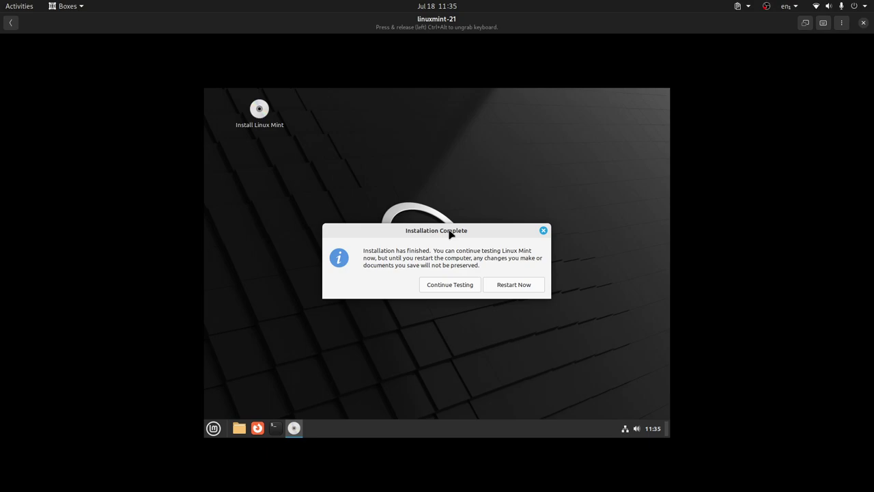
Restart into the installed system, confirm the medium is removed, and reopen the linuxmint-21 box
click(530, 288)
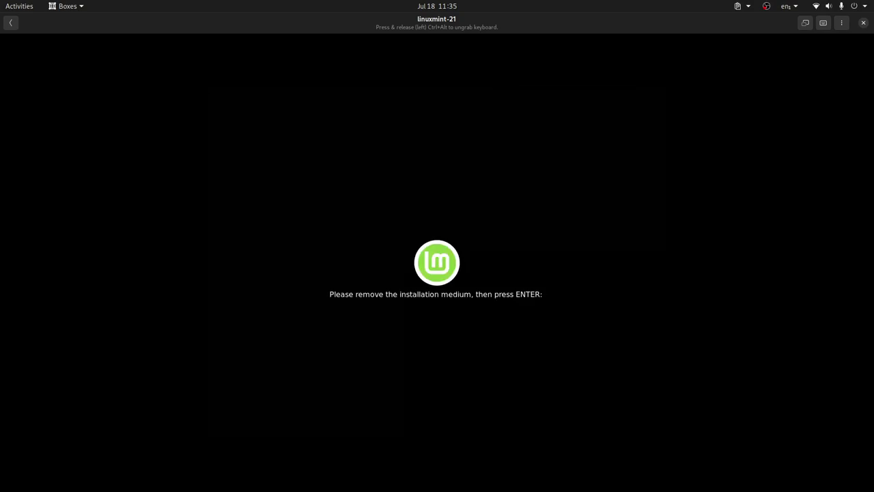
key(Return)
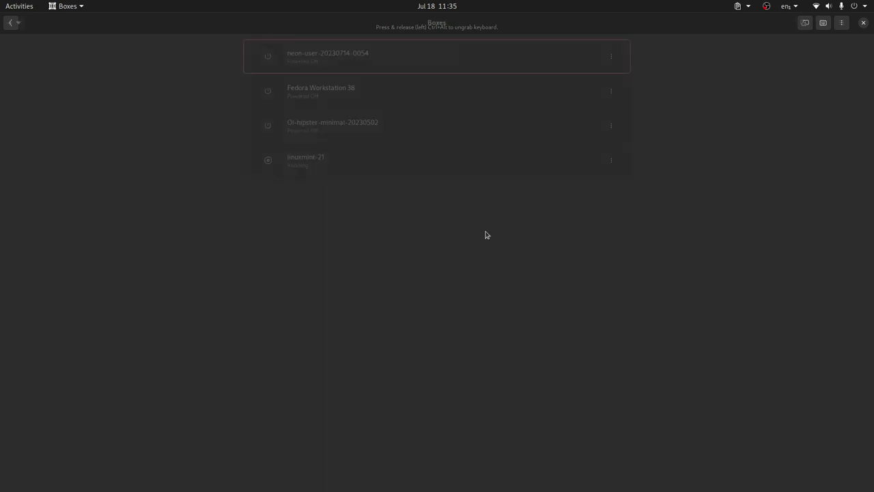
click(351, 166)
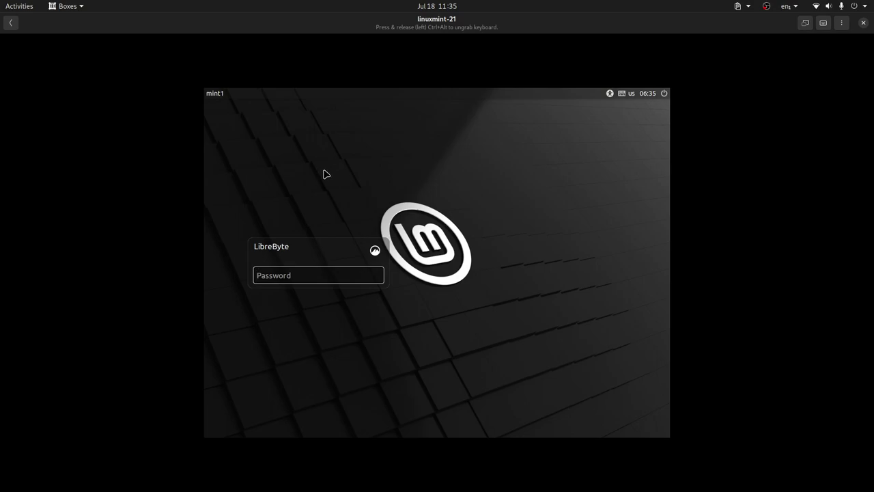
Log in with the account password, dismiss the network notice, and close Welcome with startup display off
text(***)
key(Return)
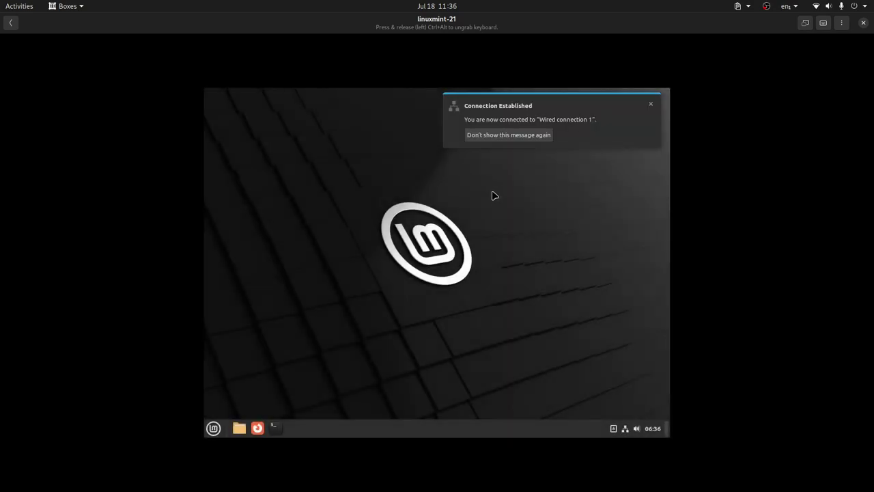
click(650, 104)
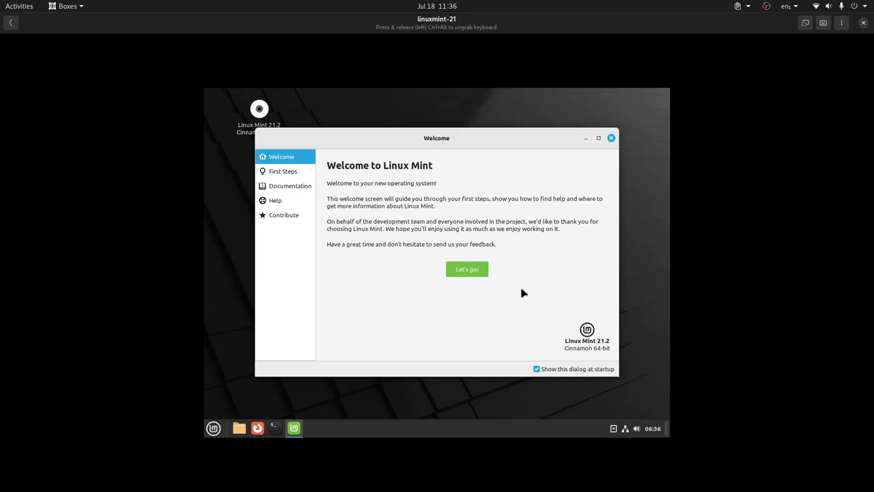
click(537, 369)
click(611, 138)
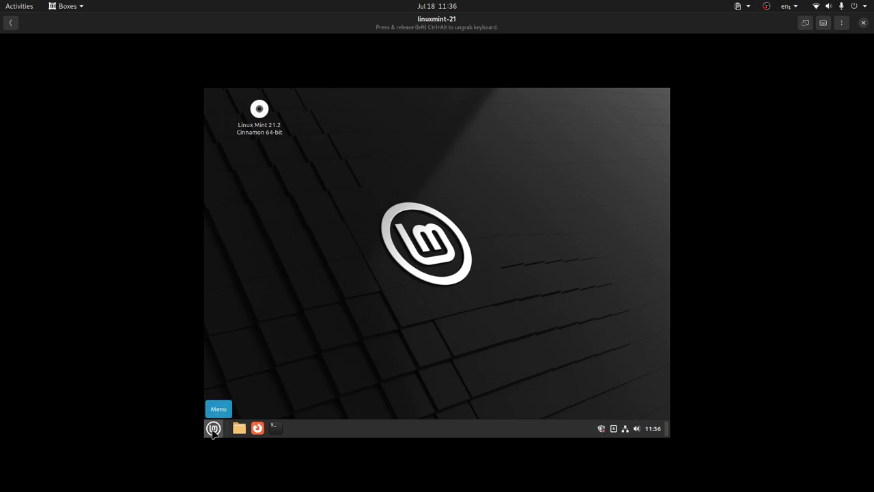
Search the Mint menu for 'display' and open the Display settings
click(214, 429)
text(diol)
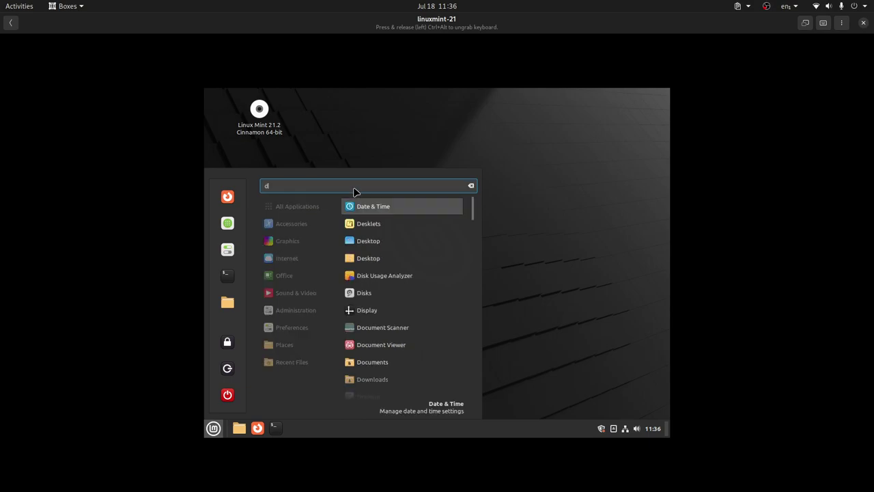
key(BackSpace)
key(BackSpace)
key(BackSpace)
text(id)
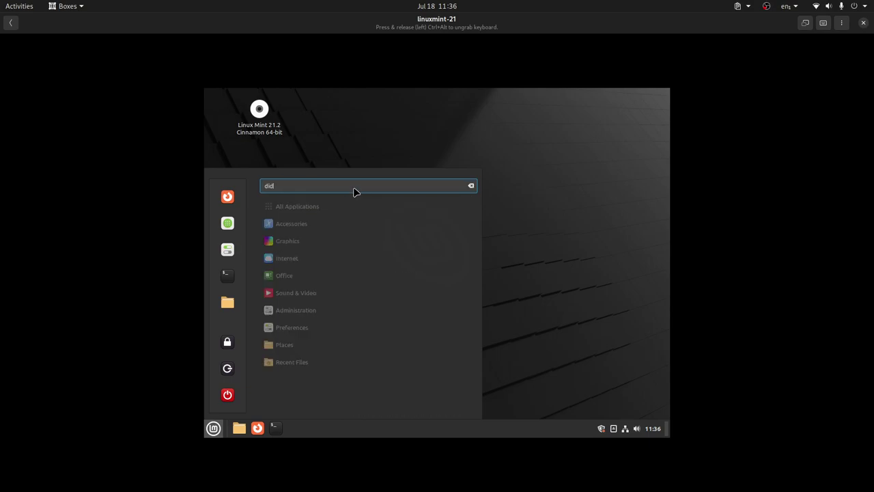
key(BackSpace)
text(spol)
key(BackSpace)
key(BackSpace)
text(l)
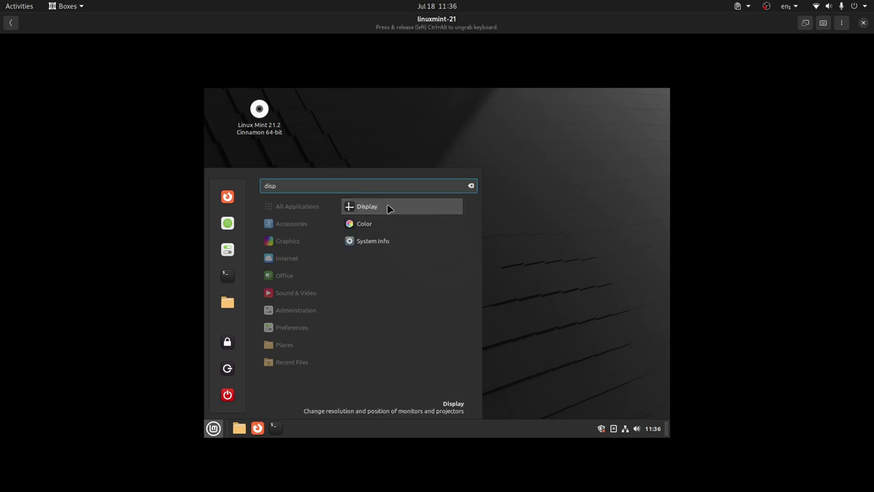
click(389, 208)
Set the resolution to 1920 × 1080 (16:9), apply and keep it, then close Display
click(416, 269)
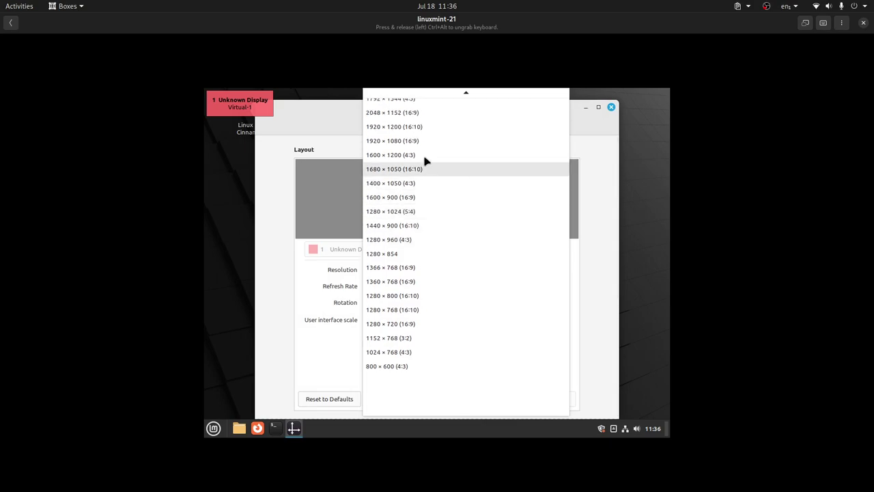
click(417, 142)
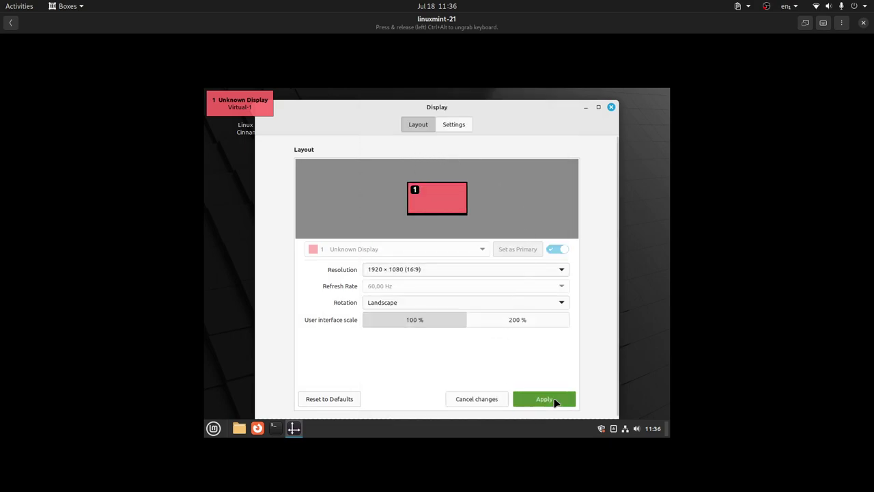
click(554, 404)
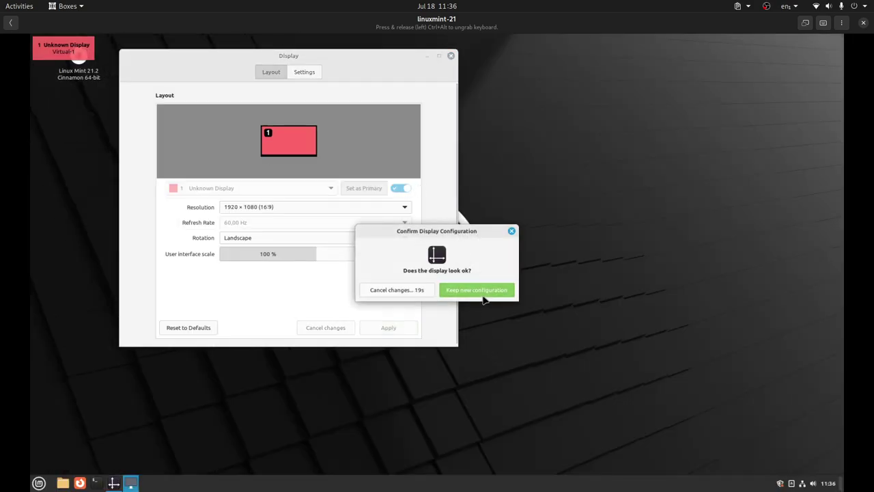
click(485, 295)
click(450, 56)
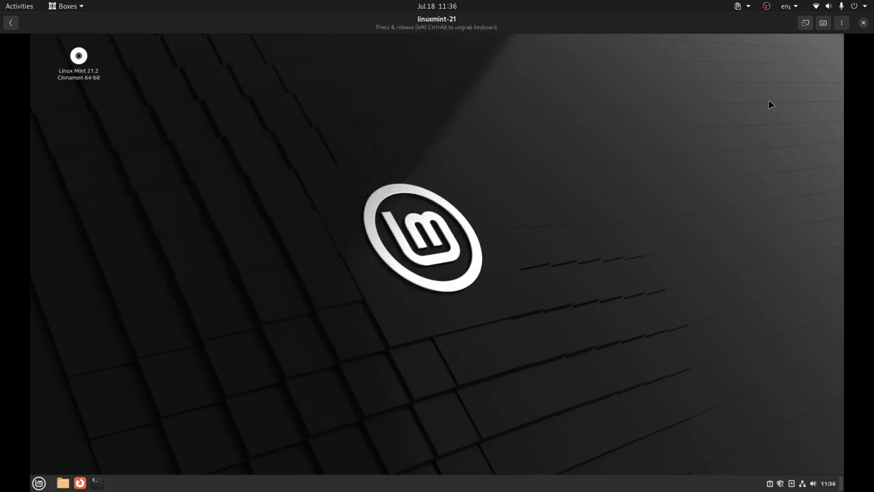
Switch the linuxmint-21 VM to full screen and open the Mint application menu
click(806, 23)
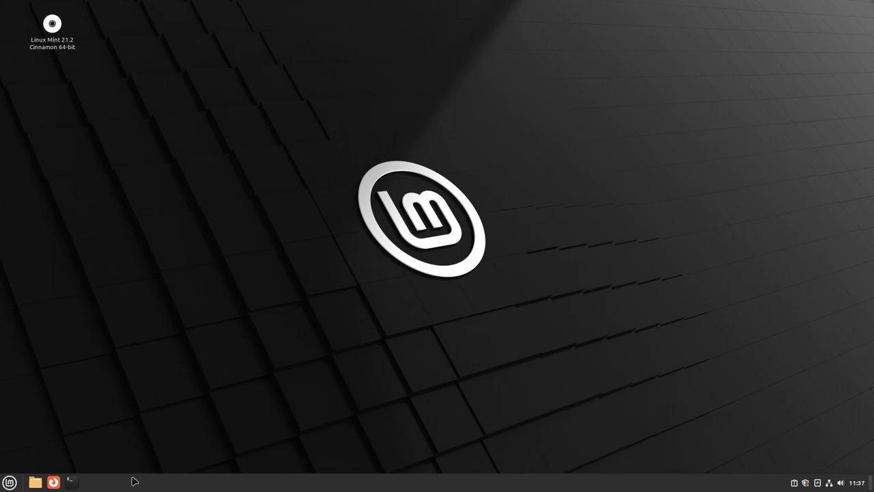
click(10, 482)
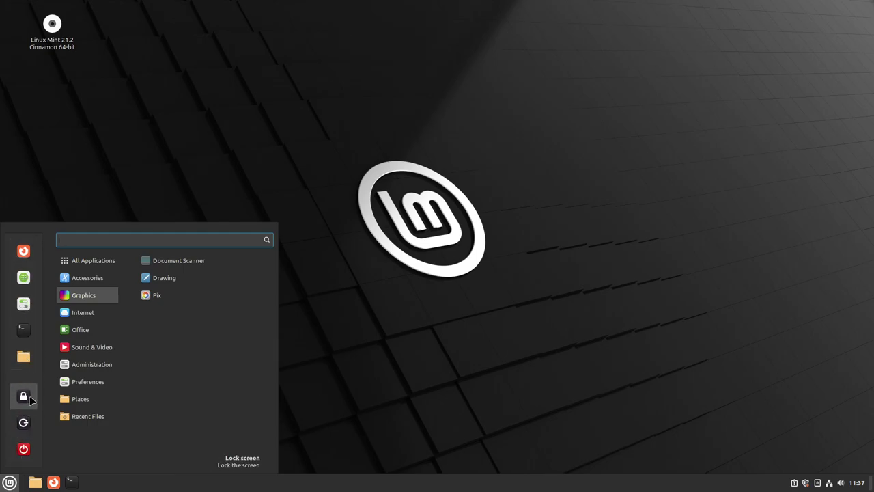
Launch the Xreader Document Viewer and check its About dialog showing version 3.8.2
mouse_move(75, 281)
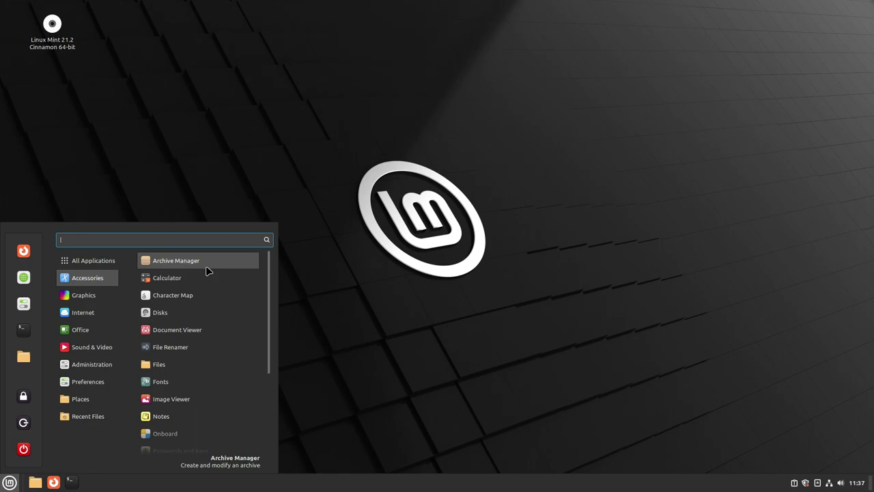
click(214, 333)
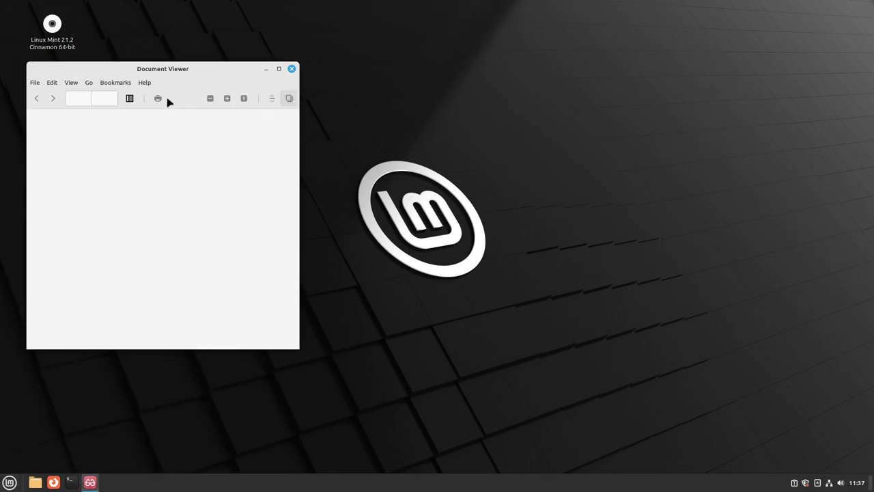
click(145, 83)
click(172, 109)
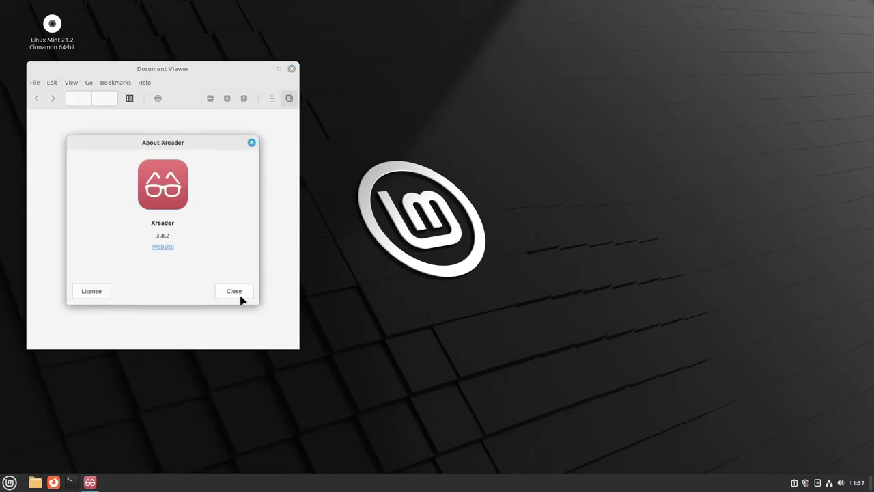
click(250, 142)
Move the Document Viewer window further right, then close it to reveal the desktop
drag(211, 80, 321, 81)
click(254, 82)
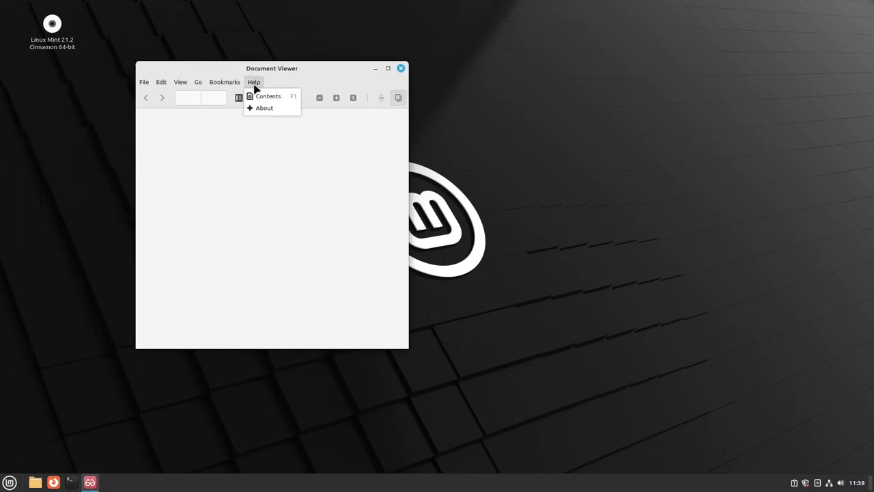
click(304, 257)
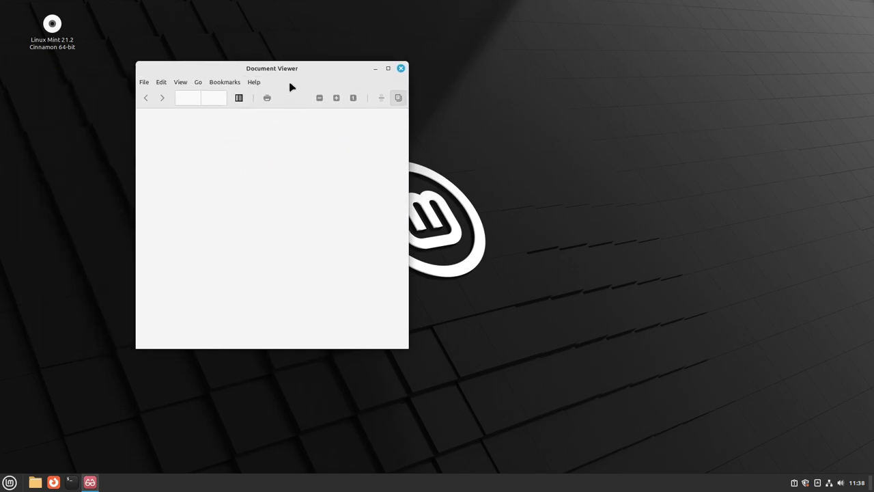
click(401, 68)
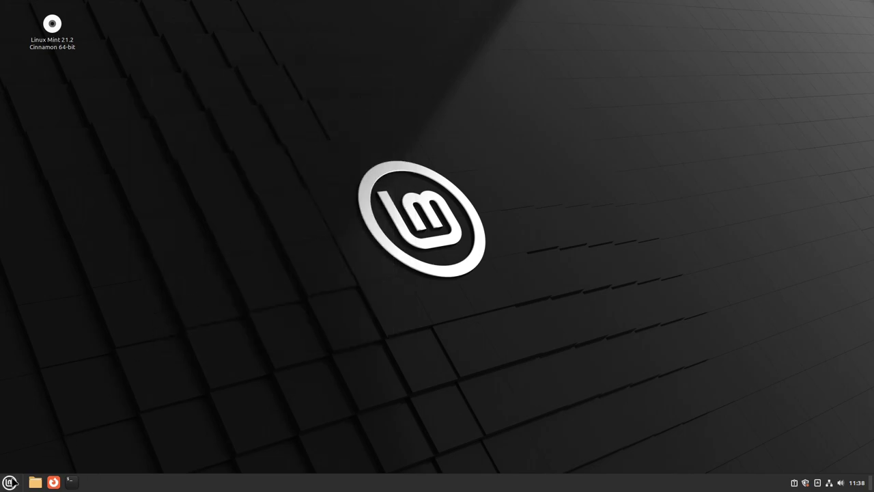
Launch Nemo on Home from the Accessories menu, view its About credits, and maximize the window
click(12, 481)
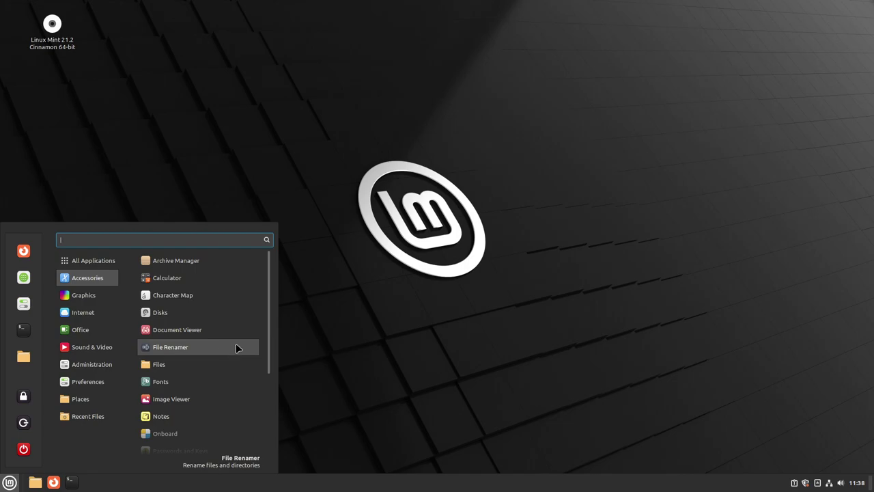
click(193, 365)
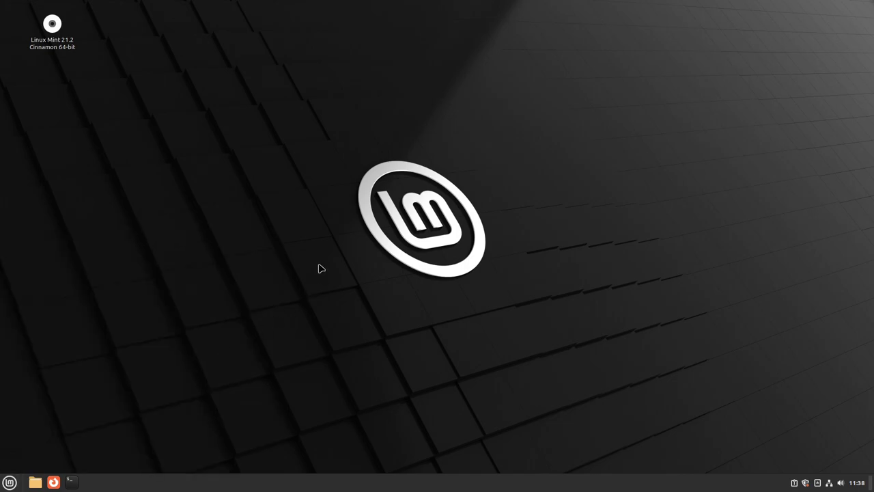
click(190, 89)
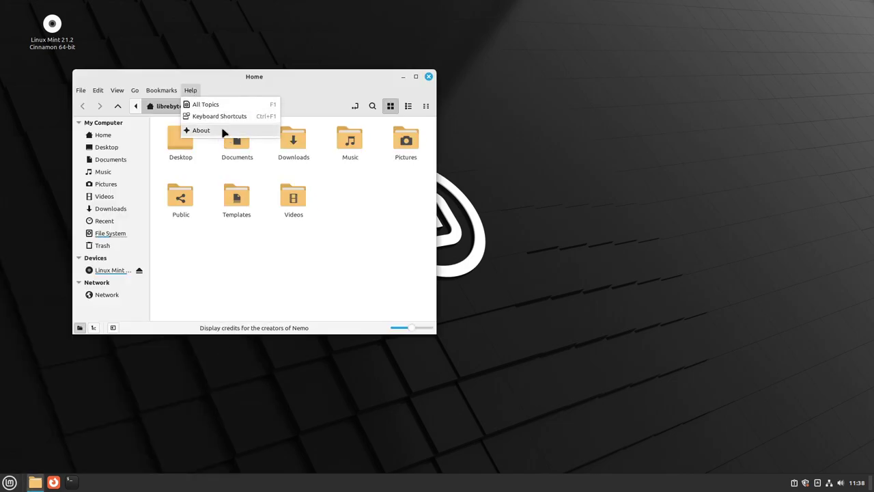
click(225, 129)
click(346, 287)
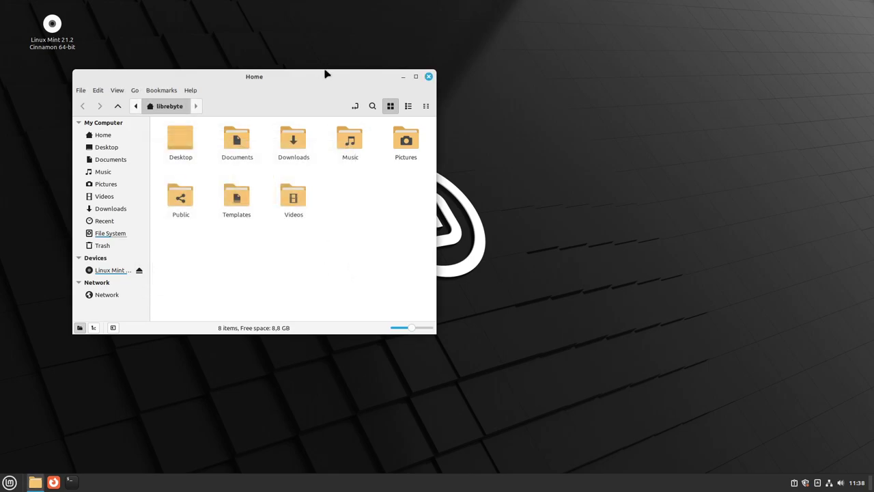
double_click(316, 75)
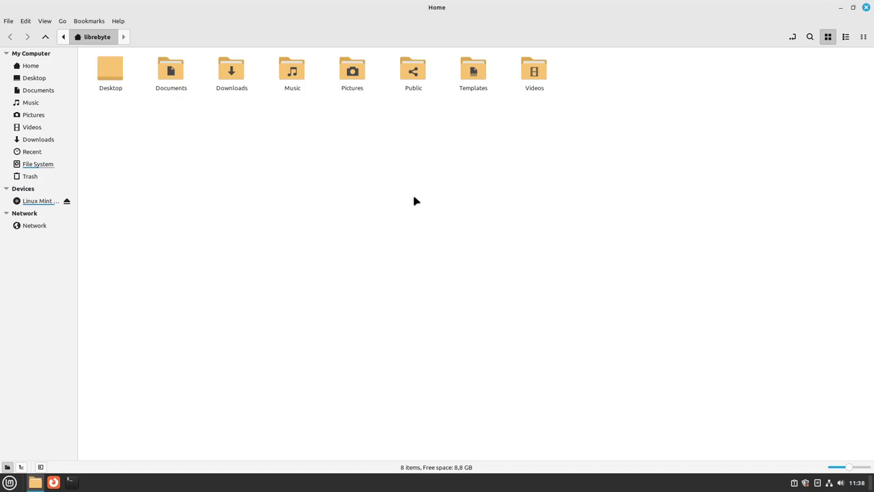
Switch Nemo to dual-pane view with F3 and toggle focus between the left and right panes
key(F3)
click(373, 55)
click(557, 58)
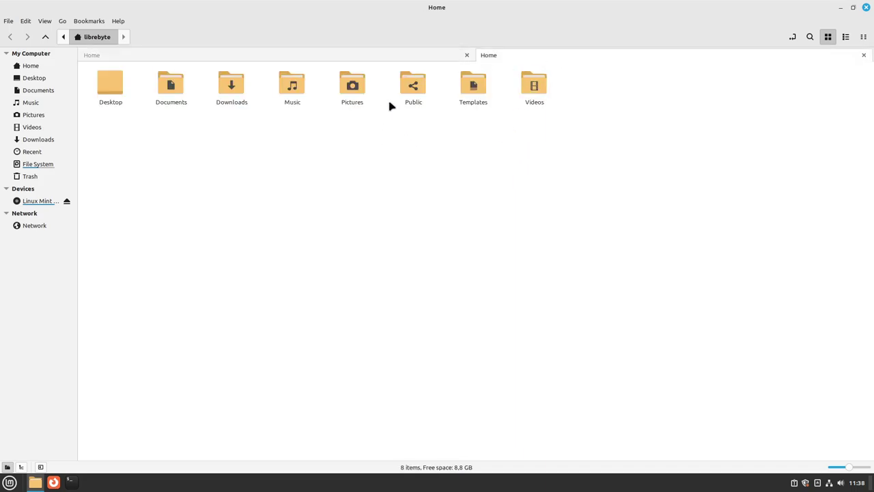
click(384, 56)
click(521, 60)
Open the Mint menu and browse the Accessories application list
click(8, 483)
mouse_move(95, 280)
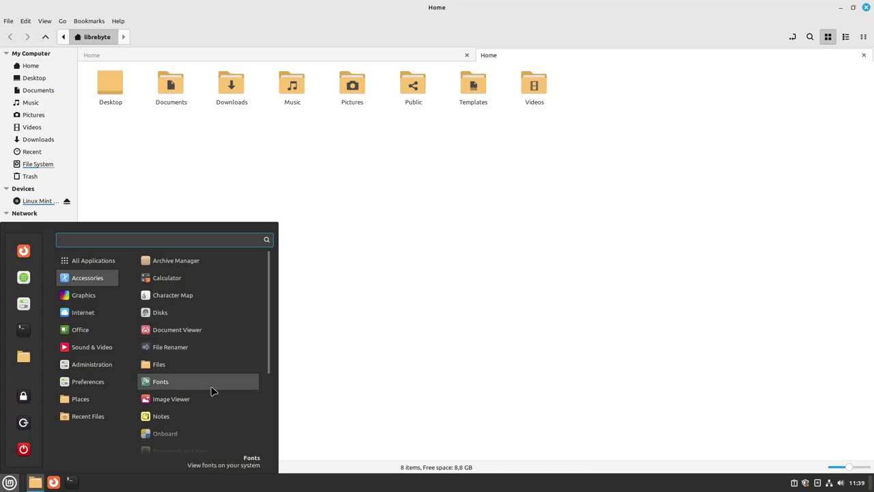
scroll(190, 375, down, 3)
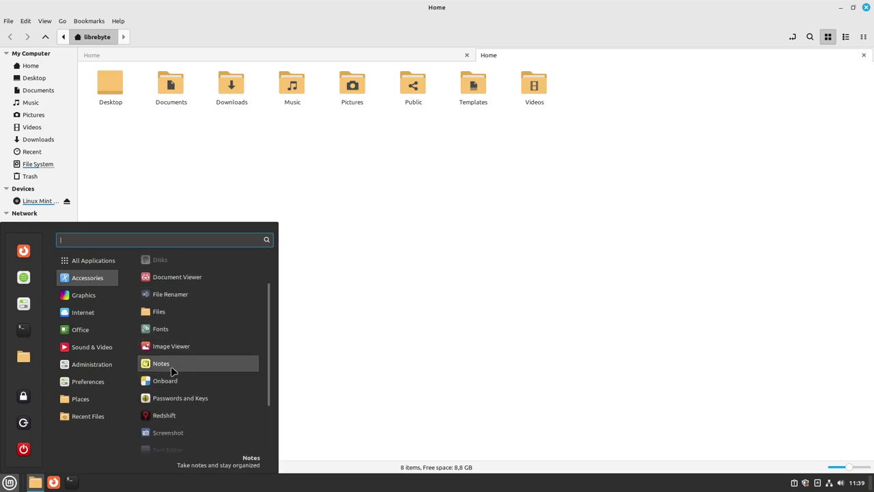
scroll(228, 385, down, 3)
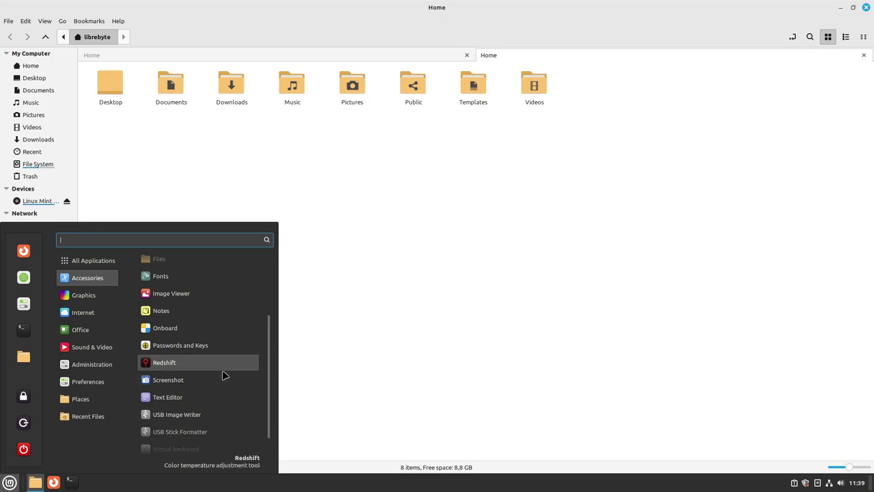
scroll(189, 385, down, 1)
Launch the xed Text Editor and check its version in Help > About
click(189, 381)
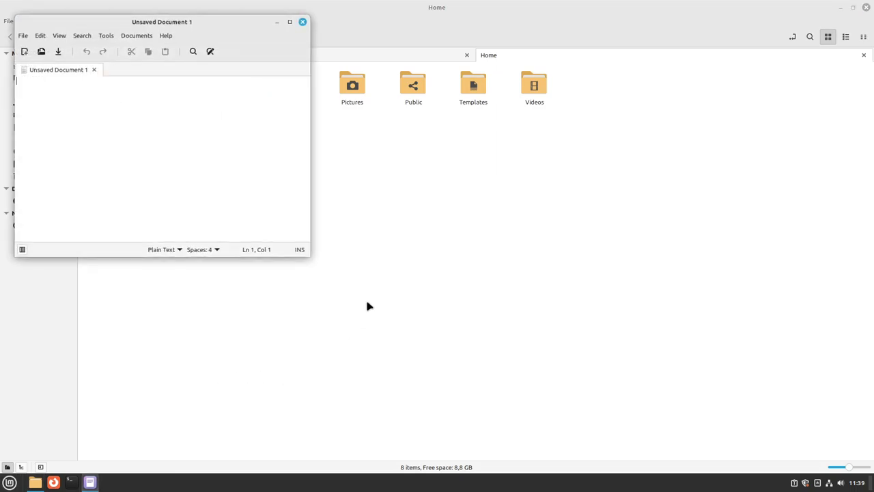
click(166, 36)
click(189, 75)
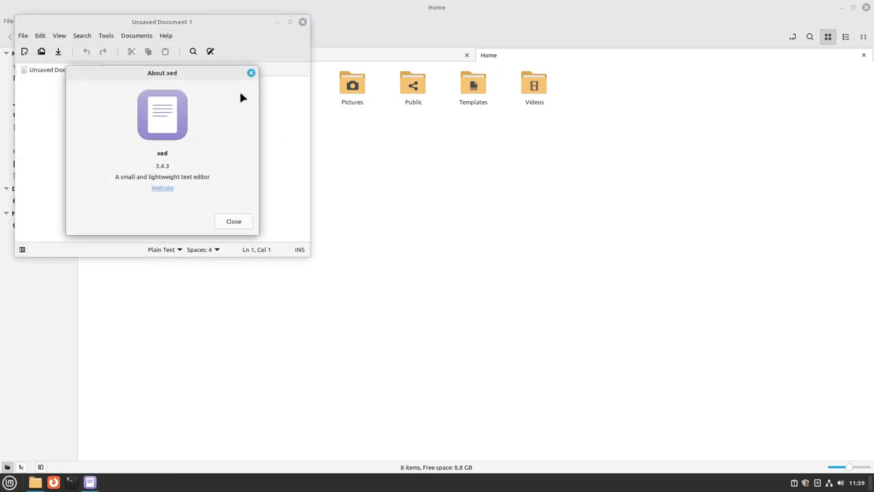
click(251, 72)
Create Unsaved Document 2 with File > New and switch between the two tabs
click(23, 35)
click(42, 52)
click(58, 69)
click(113, 69)
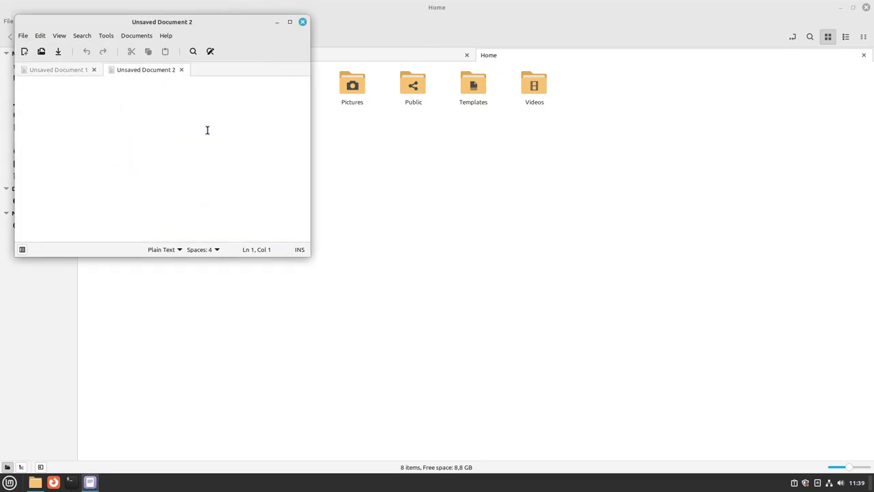
Open the Mint menu and scroll down to the Graphics category
click(9, 482)
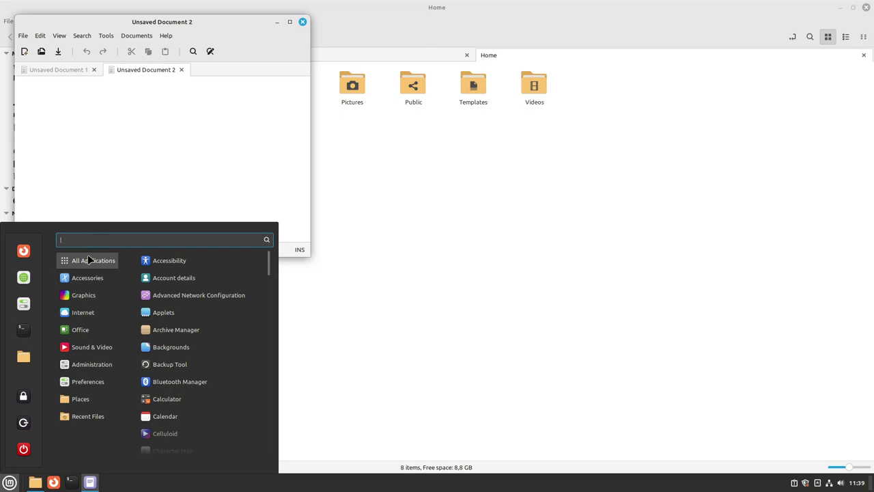
scroll(228, 349, down, 3)
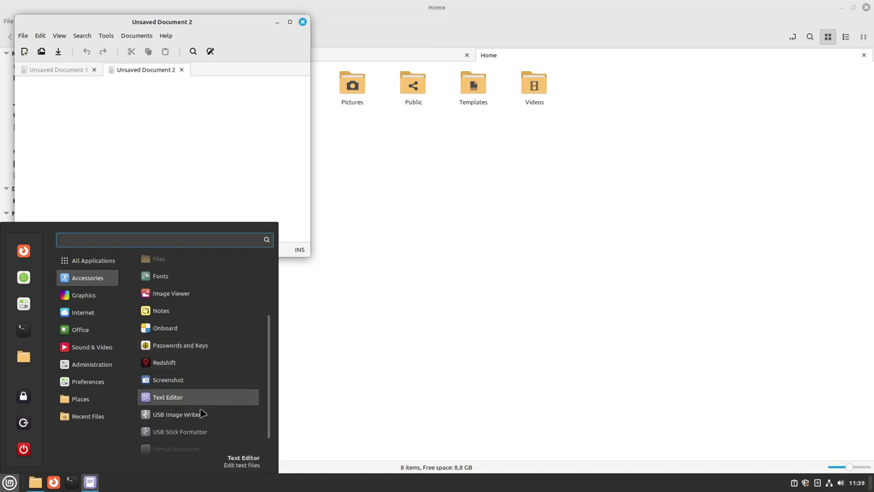
scroll(215, 409, down, 1)
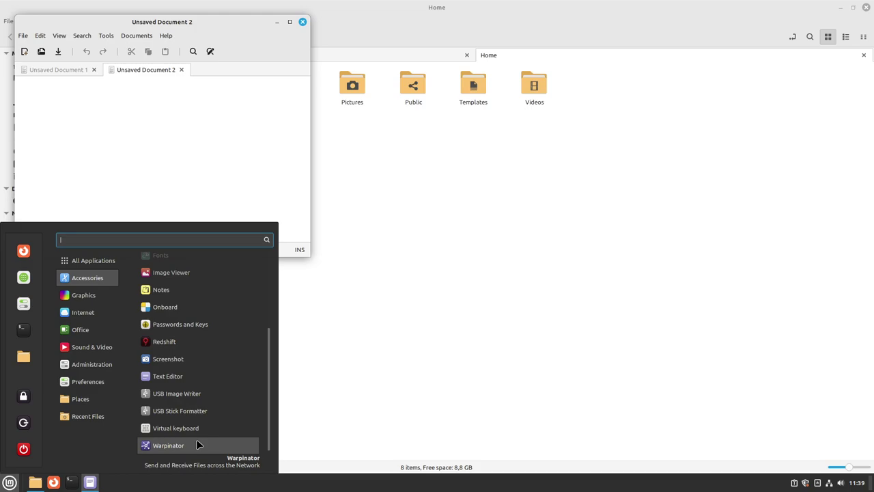
mouse_move(96, 295)
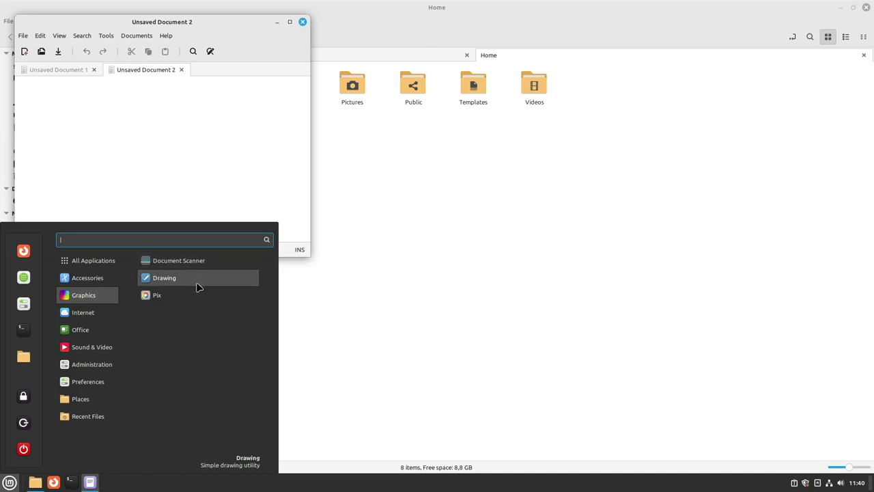
Launch Drawing, accept then close the help manual, drag its window beside xed, and reopen the menu
click(196, 281)
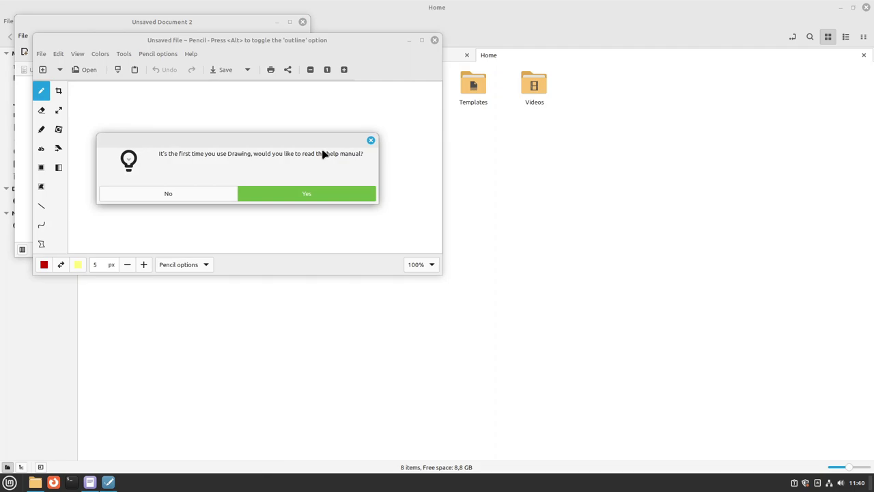
click(304, 196)
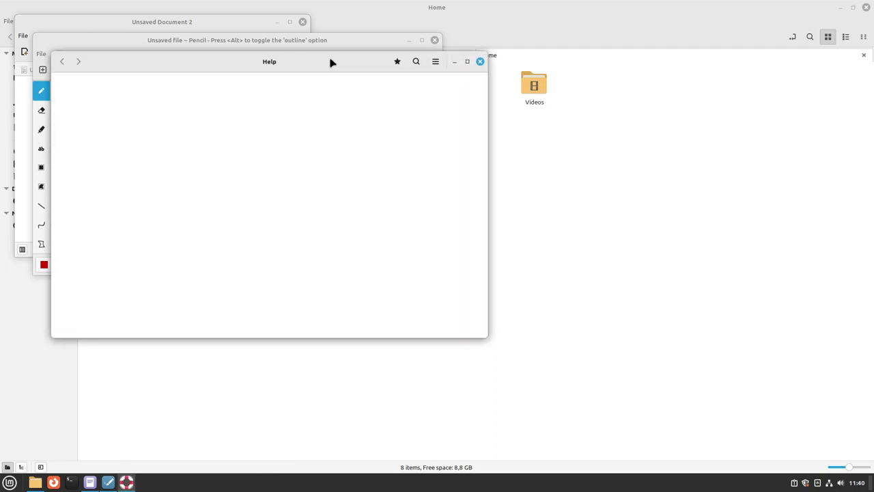
click(481, 62)
mouse_move(339, 38)
mouse_down()
mouse_move(546, 82)
mouse_move(496, 84)
mouse_move(539, 74)
mouse_up()
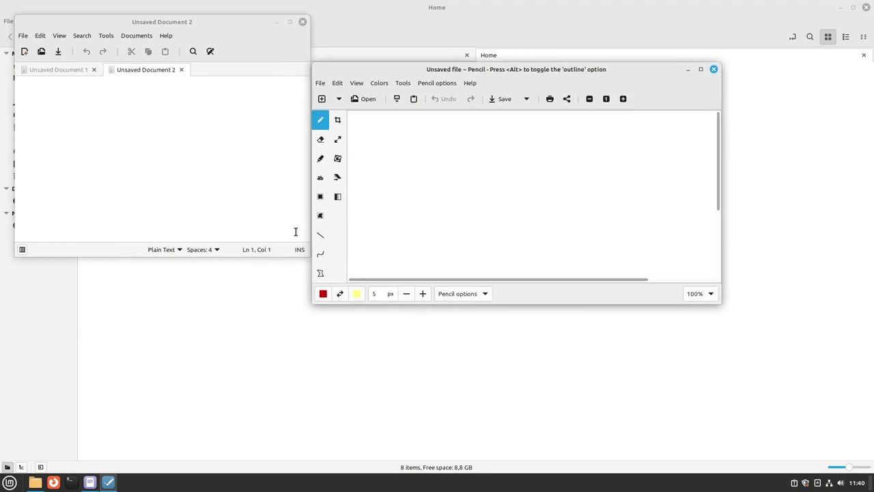
click(10, 482)
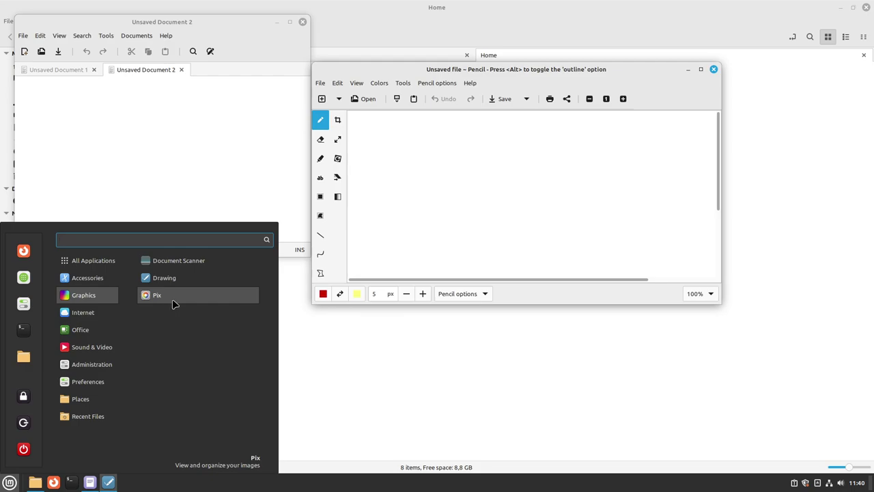
Launch Web Apps from the Mint menu's Internet category
mouse_move(98, 311)
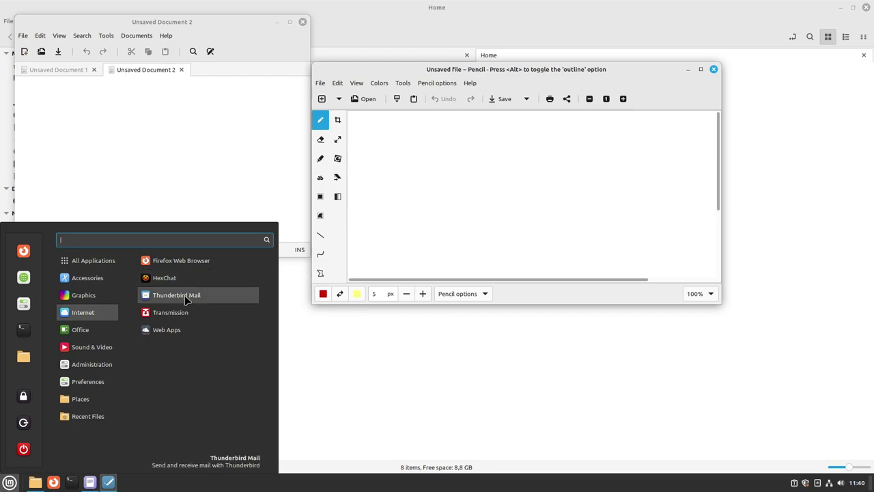
click(167, 330)
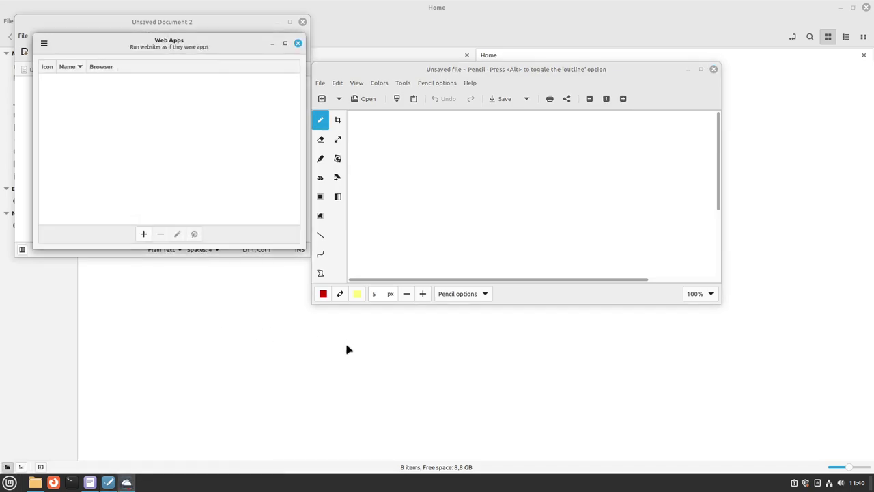